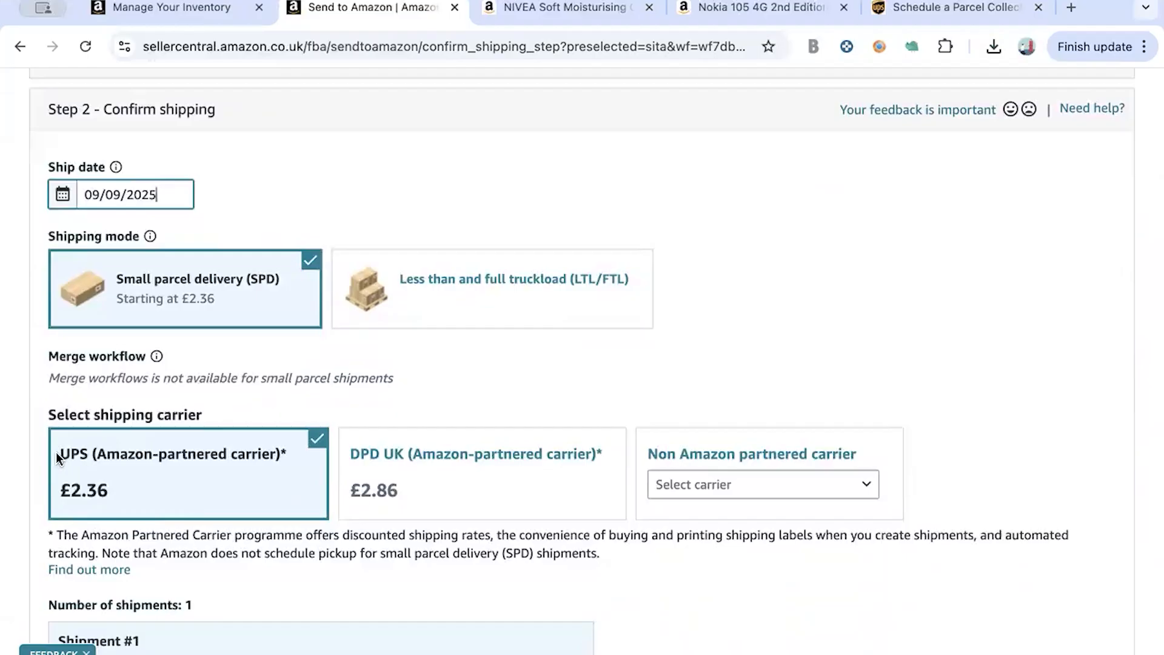
Compare the UPS and DPD UK Amazon-partnered carrier options and check the list of non-Amazon partnered carriers
{"action": "left_click_drag", "start_coordinate": [59, 456], "coordinate": [291, 456]}
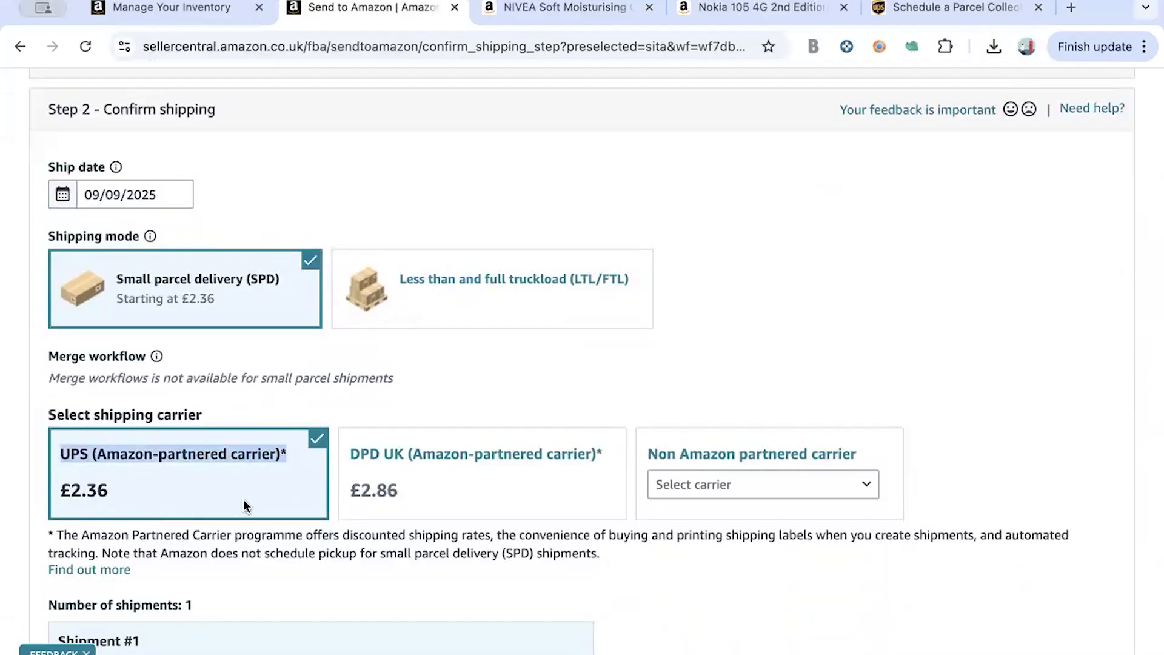
{"action": "left_click", "coordinate": [507, 358]}
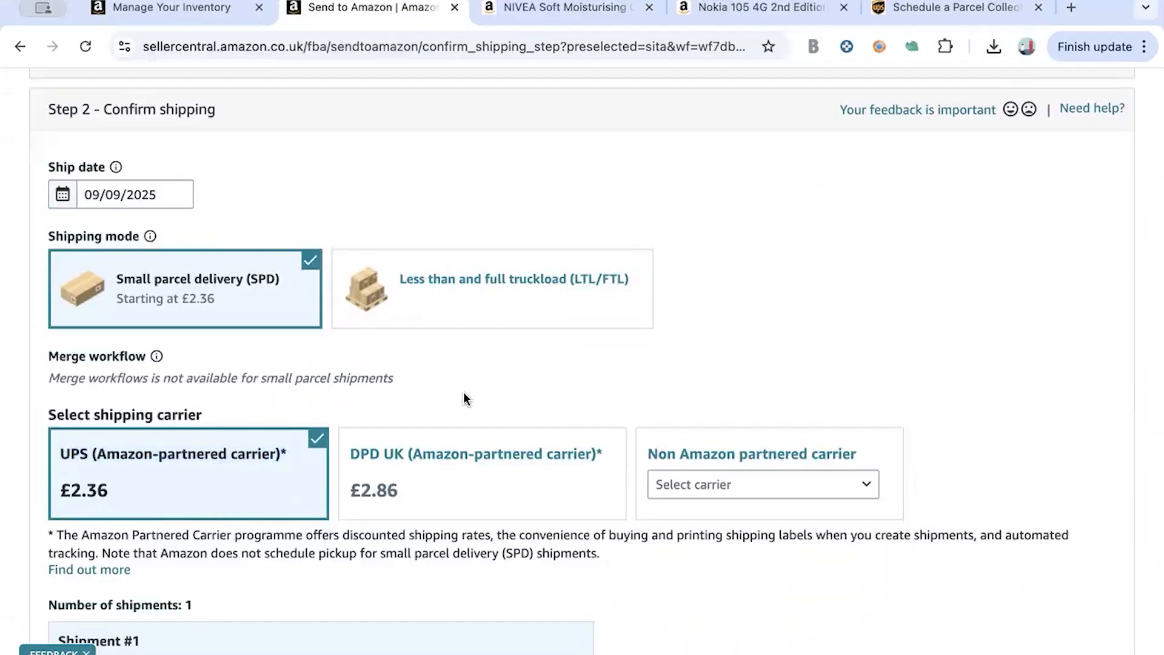
{"action": "left_click", "coordinate": [437, 485]}
{"action": "left_click", "coordinate": [184, 489]}
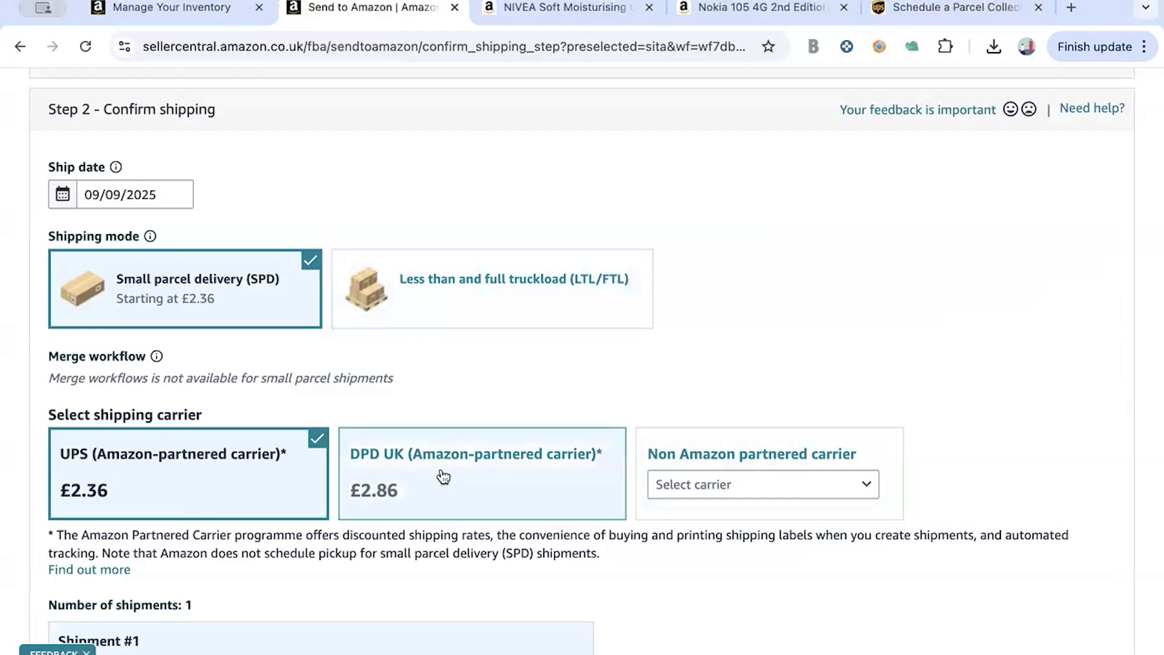
{"action": "left_click", "coordinate": [747, 452]}
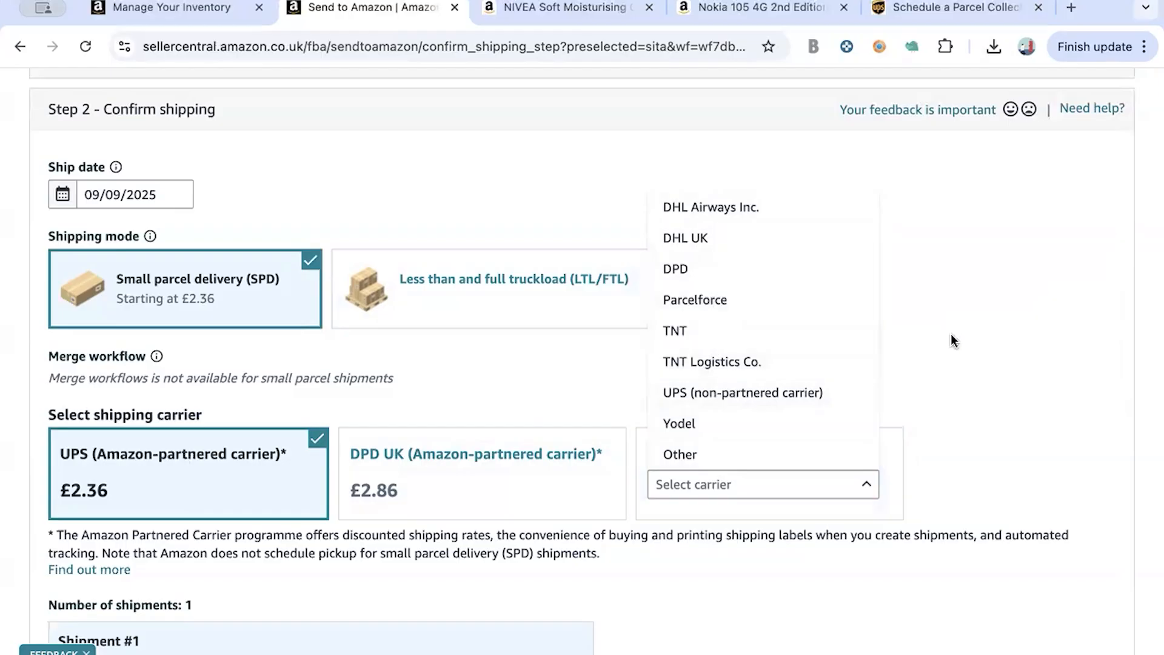
{"action": "left_click", "coordinate": [891, 428]}
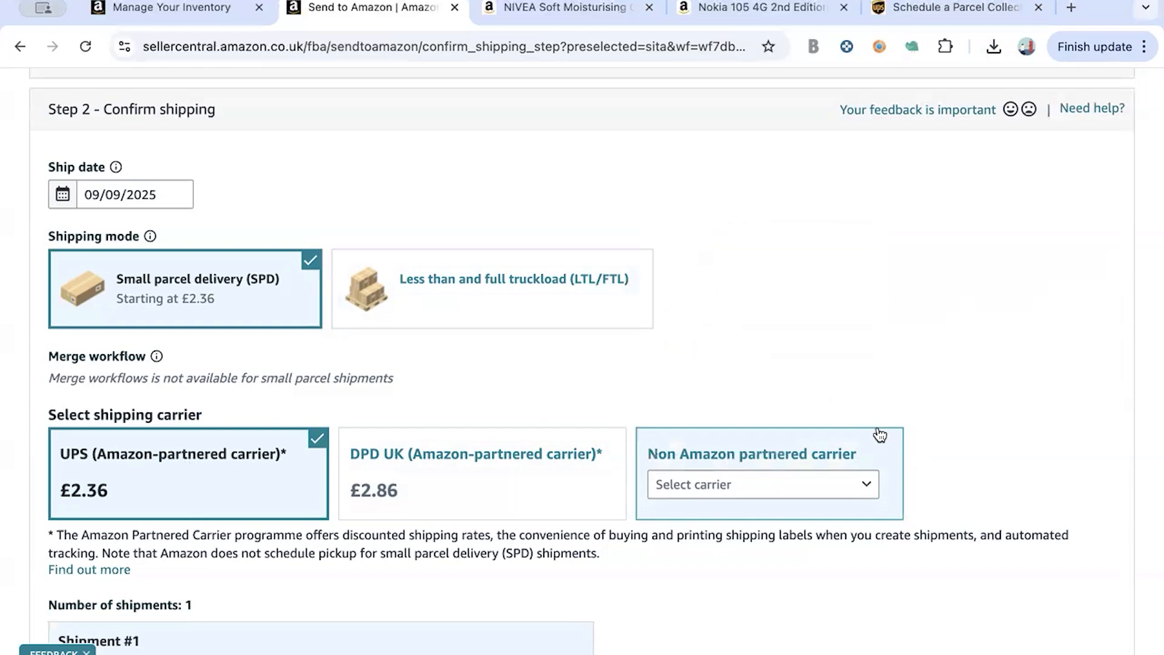
Agree to the carrier terms and conditions, then accept the charges and confirm shipping with UPS for Shipment #1
{"action": "scroll", "coordinate": [726, 351], "scroll_direction": "down", "scroll_amount": 1}
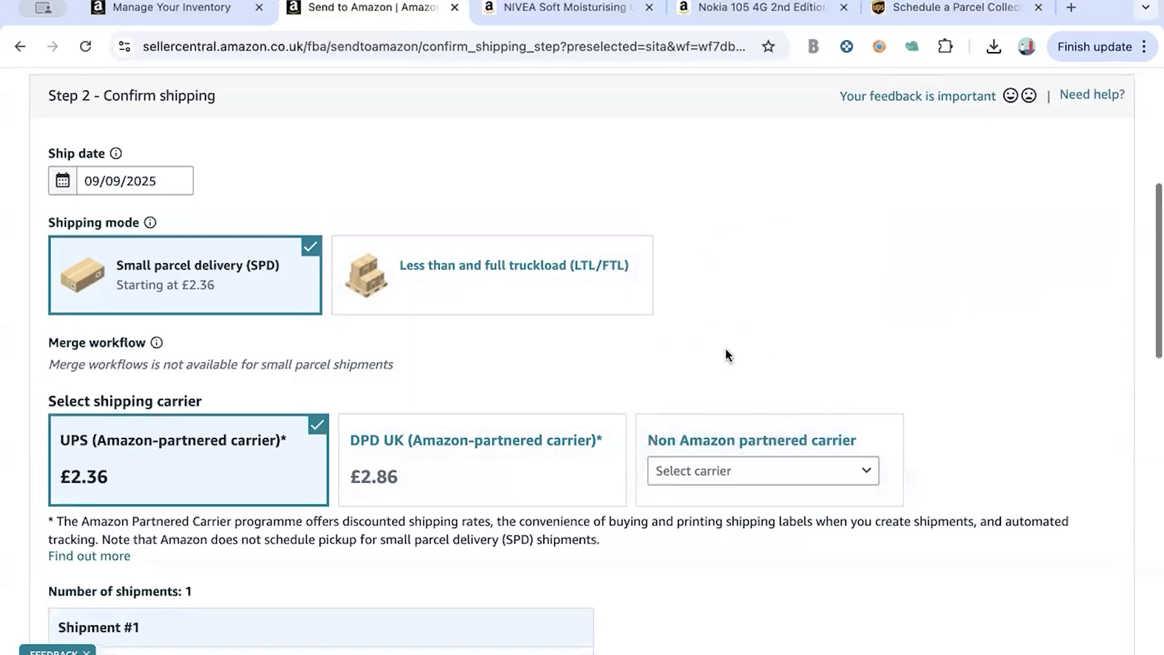
{"action": "scroll", "coordinate": [726, 352], "scroll_direction": "down", "scroll_amount": 2}
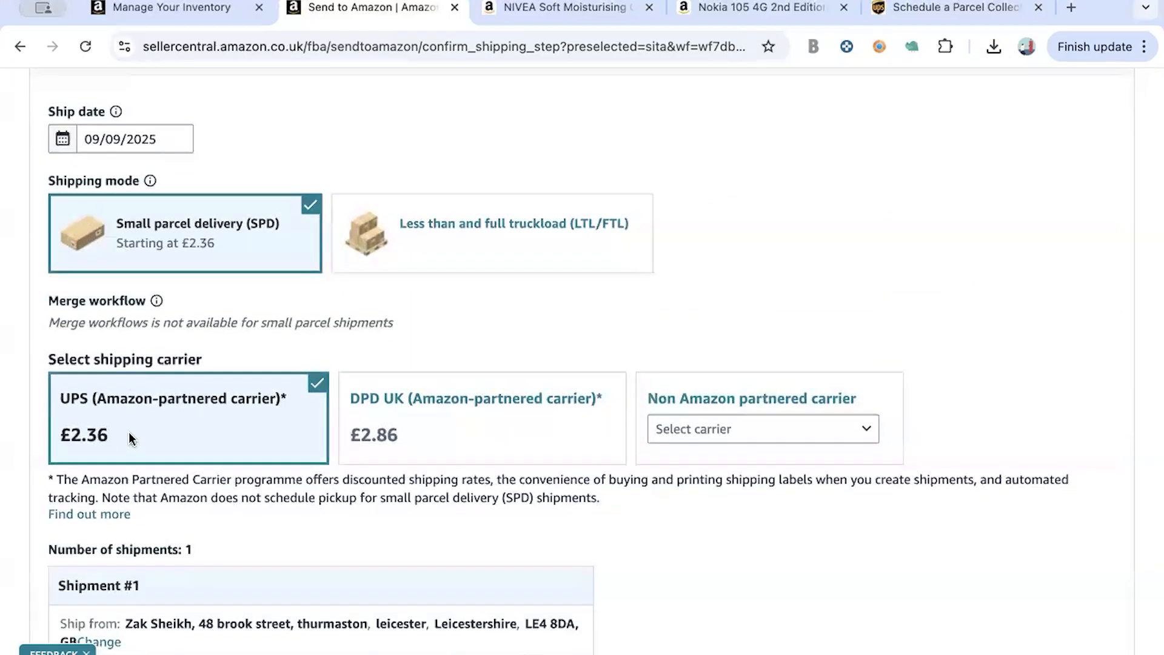
{"action": "scroll", "coordinate": [94, 414], "scroll_direction": "down", "scroll_amount": 7}
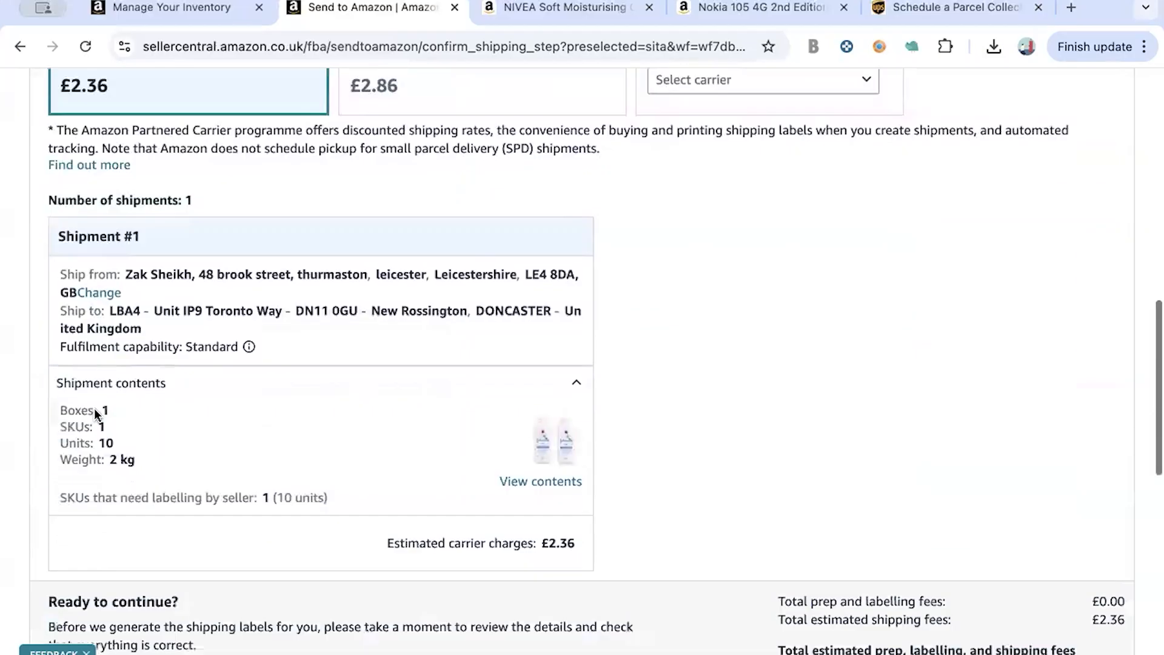
{"action": "scroll", "coordinate": [602, 452], "scroll_direction": "down", "scroll_amount": 2}
{"action": "left_click", "coordinate": [785, 478]}
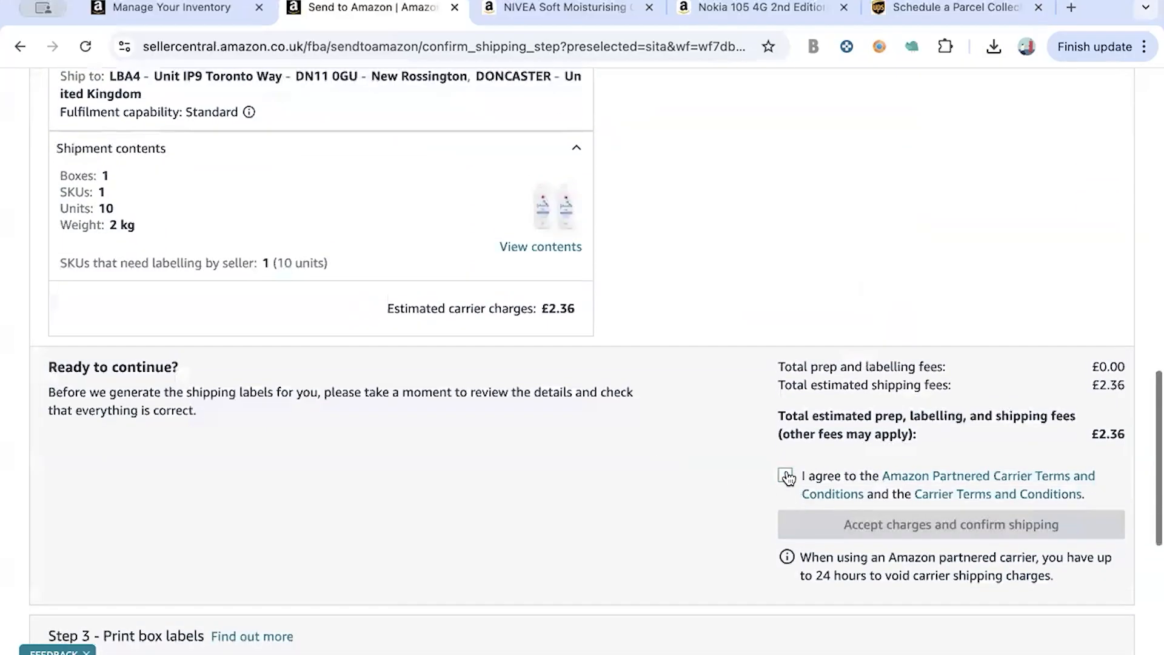
{"action": "left_click", "coordinate": [954, 529]}
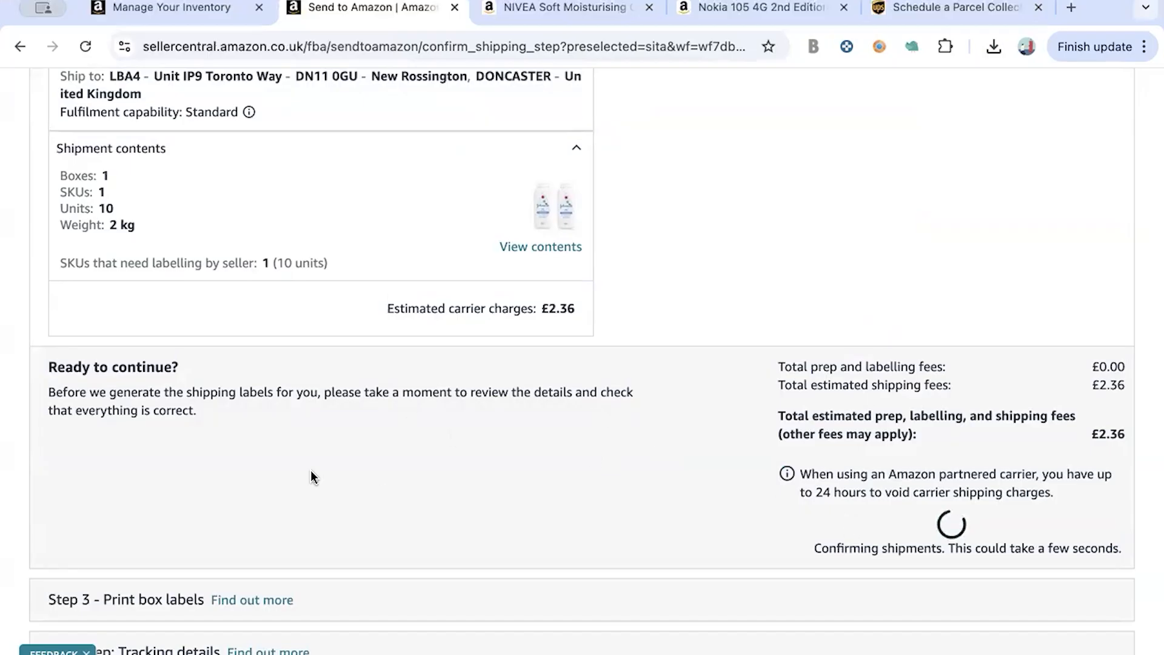
{"action": "scroll", "coordinate": [383, 452], "scroll_direction": "down", "scroll_amount": 1}
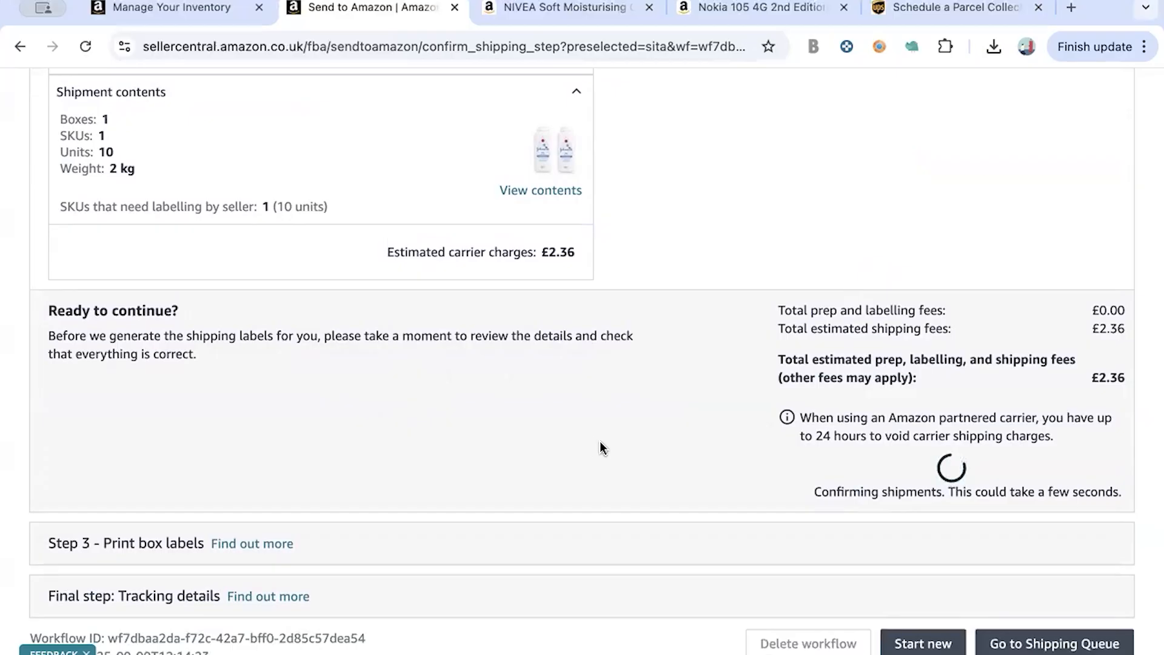
{"action": "scroll", "coordinate": [600, 447], "scroll_direction": "down", "scroll_amount": 1}
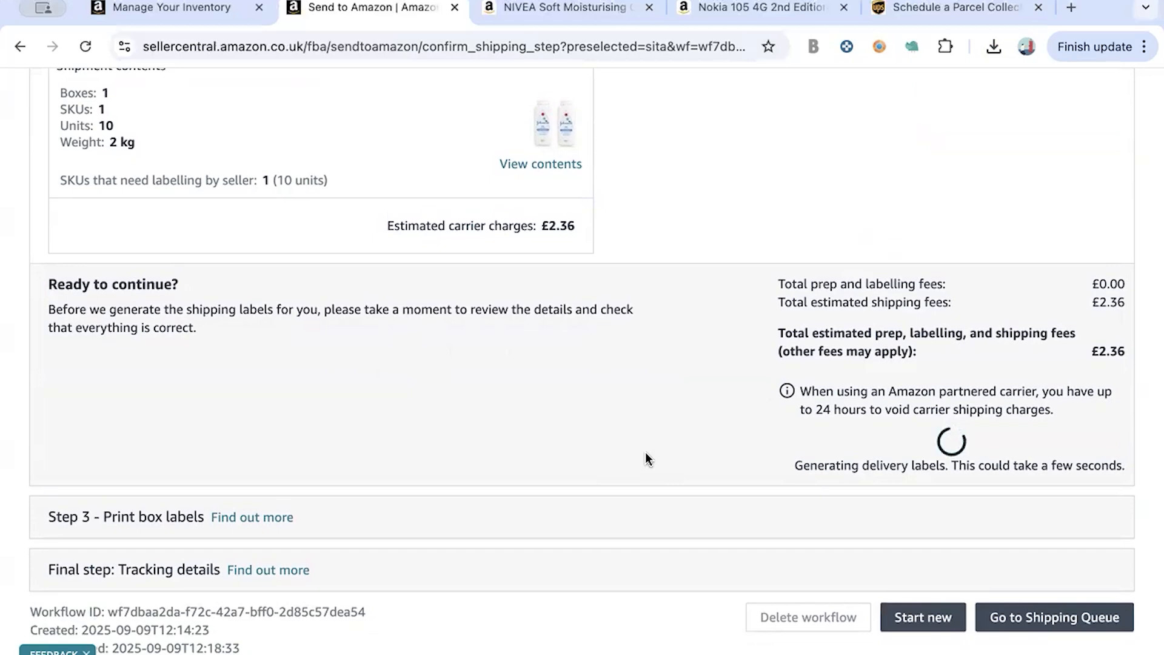
{"action": "scroll", "coordinate": [647, 459], "scroll_direction": "up", "scroll_amount": 1}
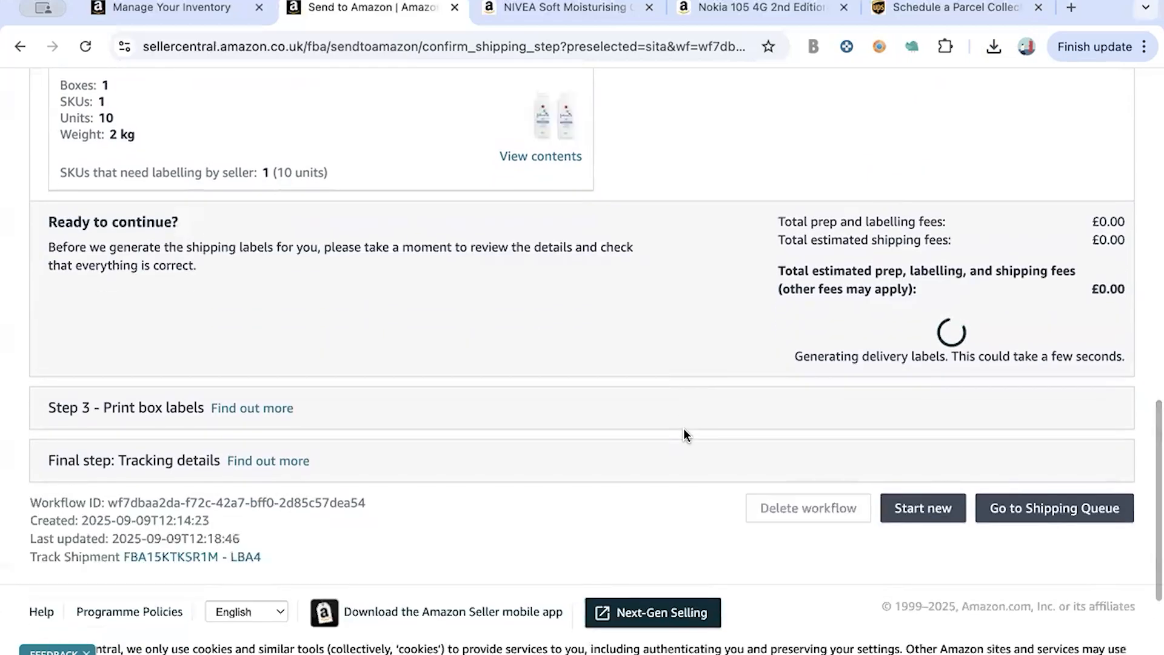
Print the box and shipping labels in the 99.1 X 139 mm format and review both labels in the PDF
{"action": "scroll", "coordinate": [309, 438], "scroll_direction": "down", "scroll_amount": 8}
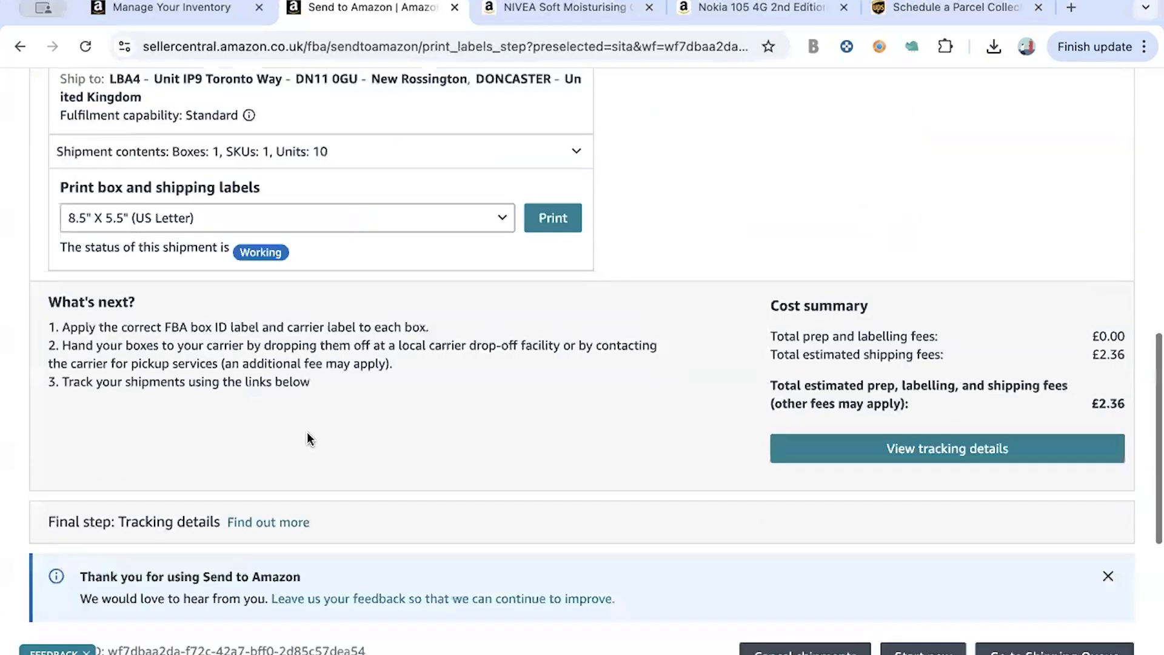
{"action": "left_click", "coordinate": [286, 219]}
{"action": "left_click", "coordinate": [205, 306]}
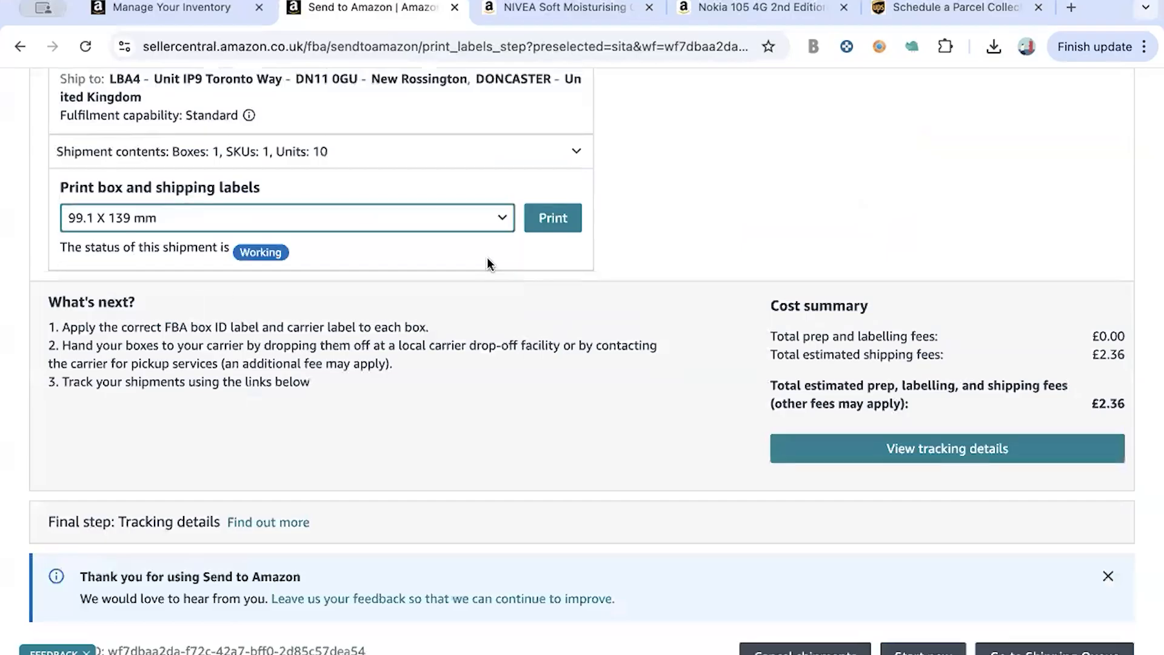
{"action": "left_click", "coordinate": [544, 224]}
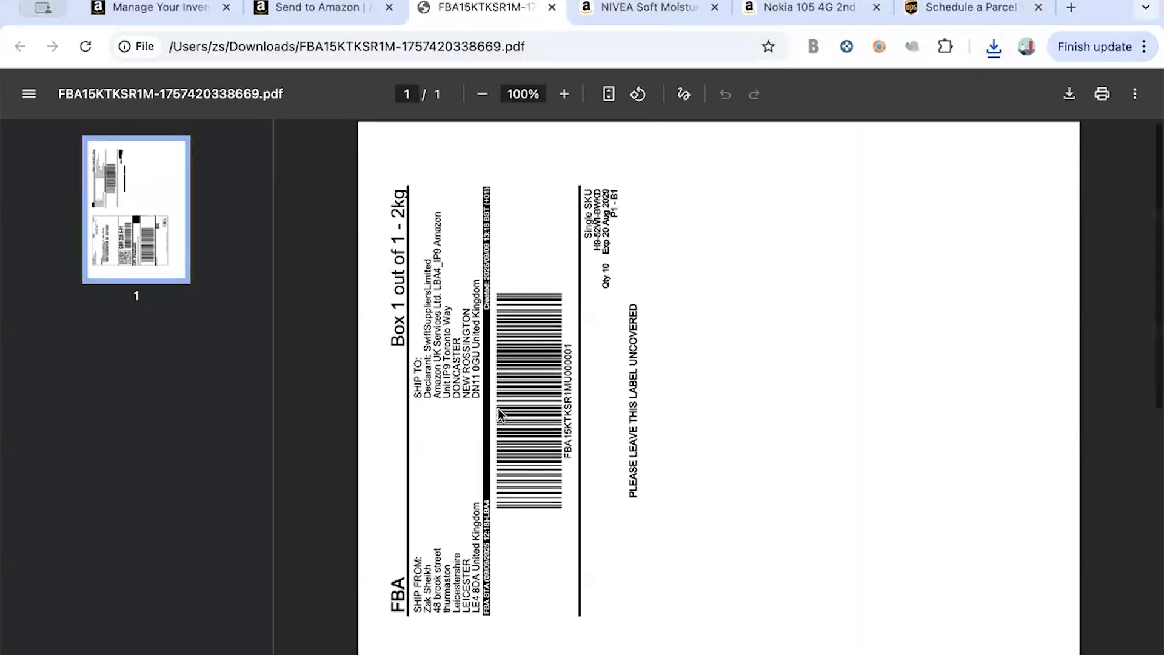
{"action": "scroll", "coordinate": [497, 408], "scroll_direction": "down", "scroll_amount": 8}
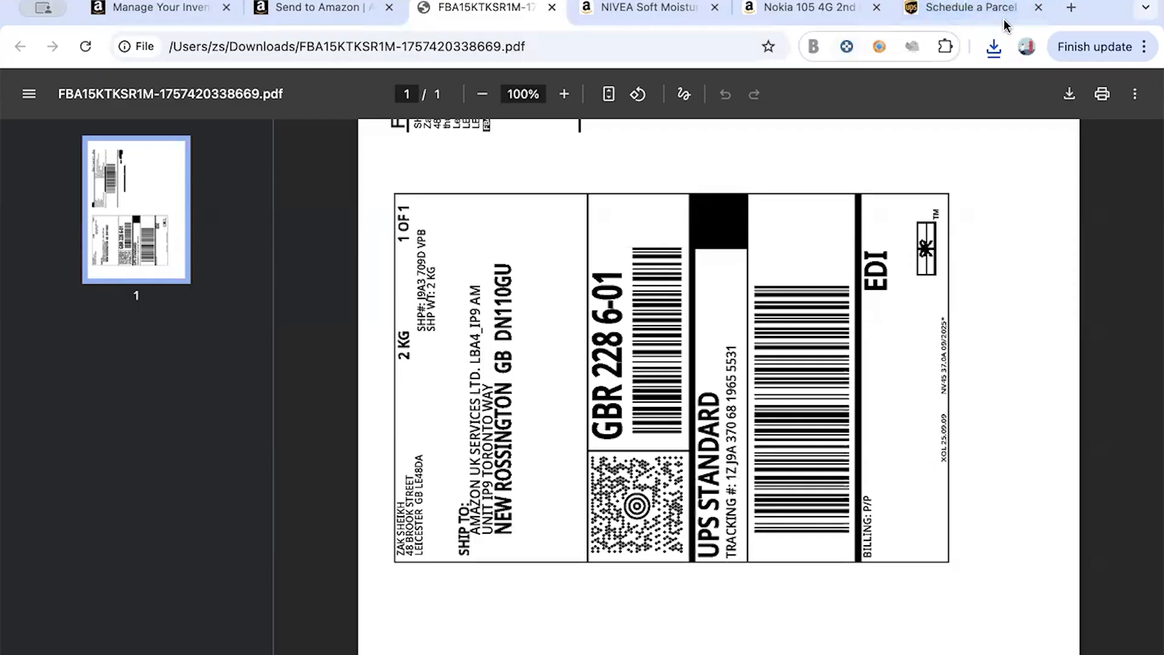
Switch to the UPS parcel collection page and examine its label, address, package, and collection date and time sections
{"action": "left_click", "coordinate": [972, 13]}
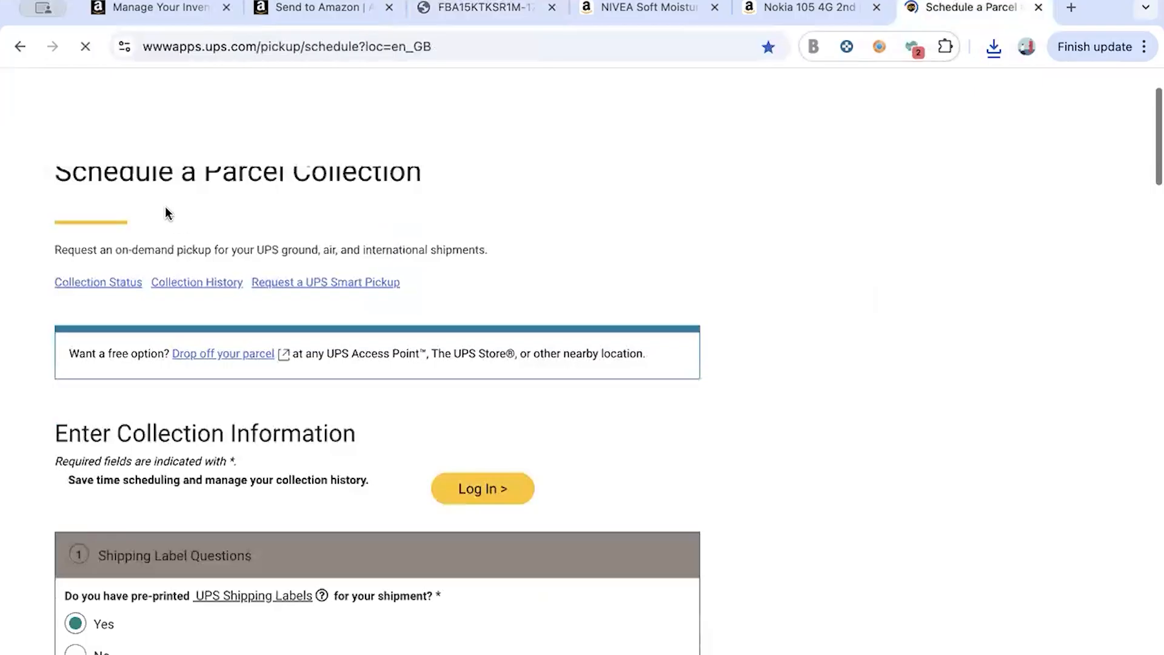
{"action": "scroll", "coordinate": [369, 315], "scroll_direction": "down", "scroll_amount": 6}
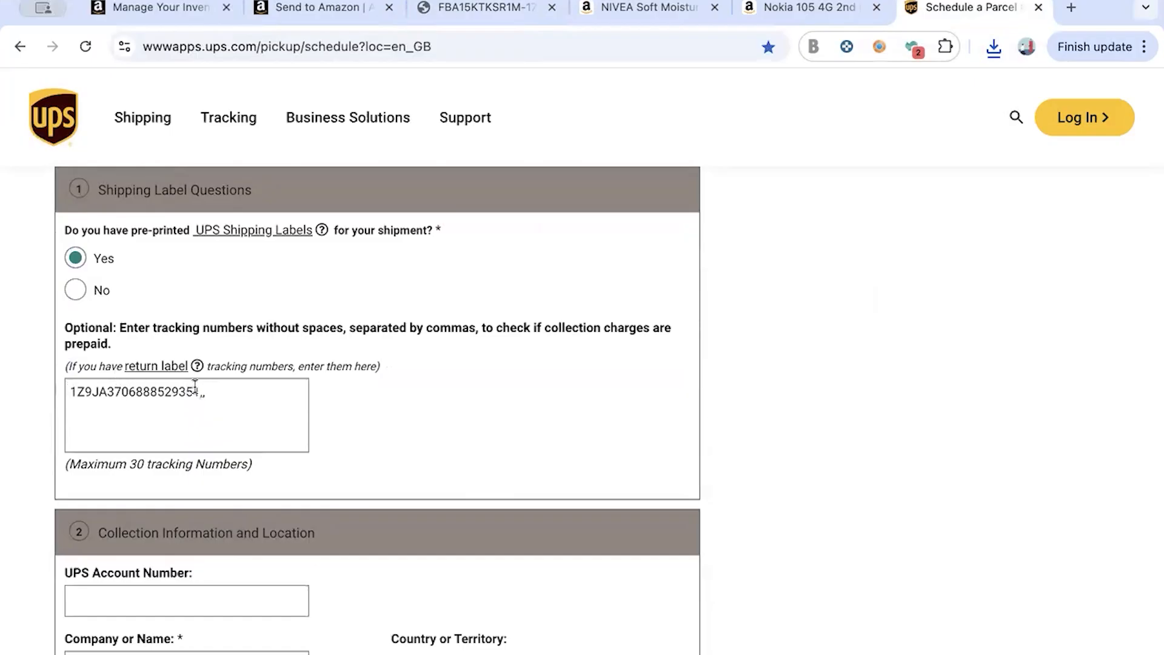
{"action": "scroll", "coordinate": [233, 428], "scroll_direction": "down", "scroll_amount": 1}
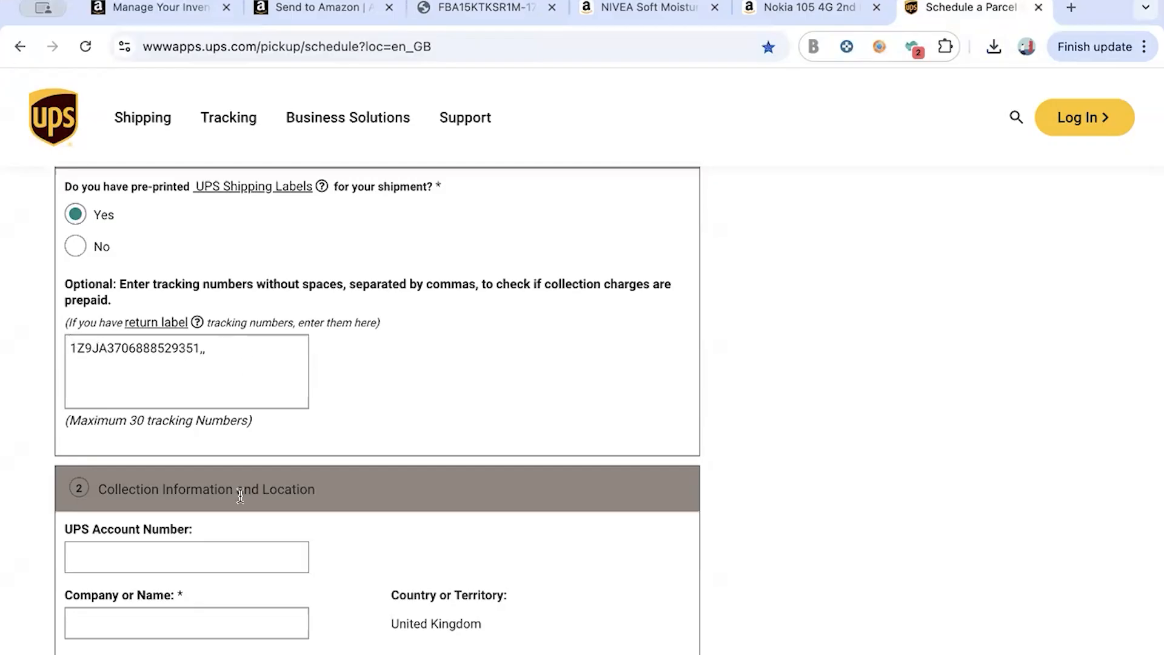
{"action": "scroll", "coordinate": [241, 496], "scroll_direction": "down", "scroll_amount": 10}
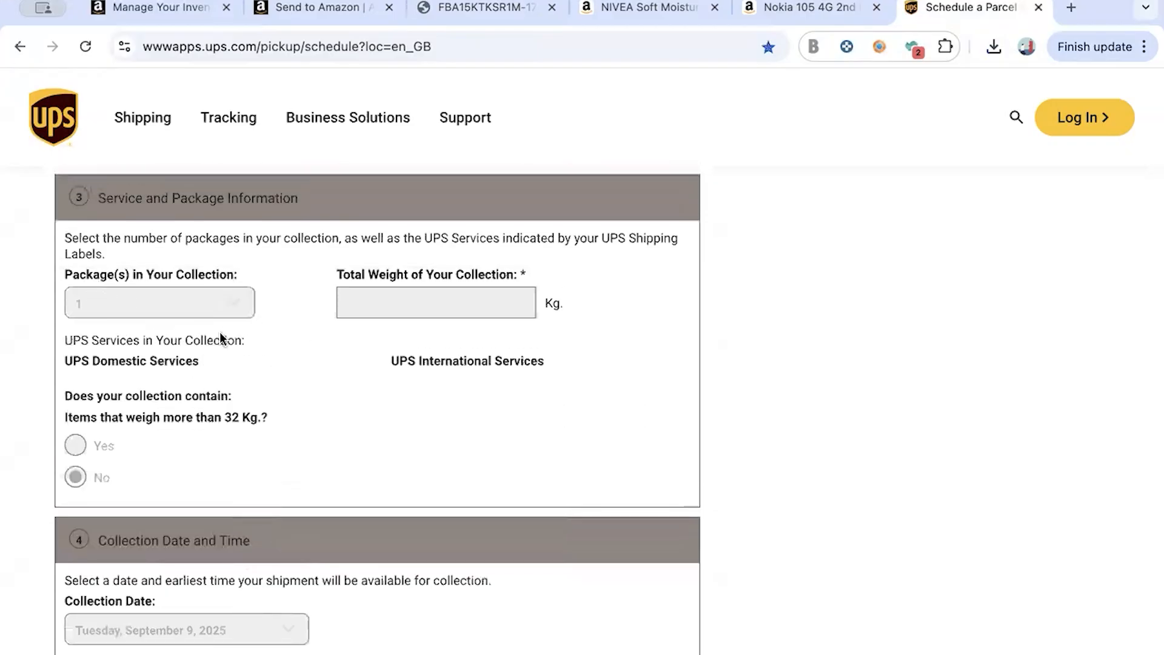
{"action": "scroll", "coordinate": [276, 366], "scroll_direction": "up", "scroll_amount": 7}
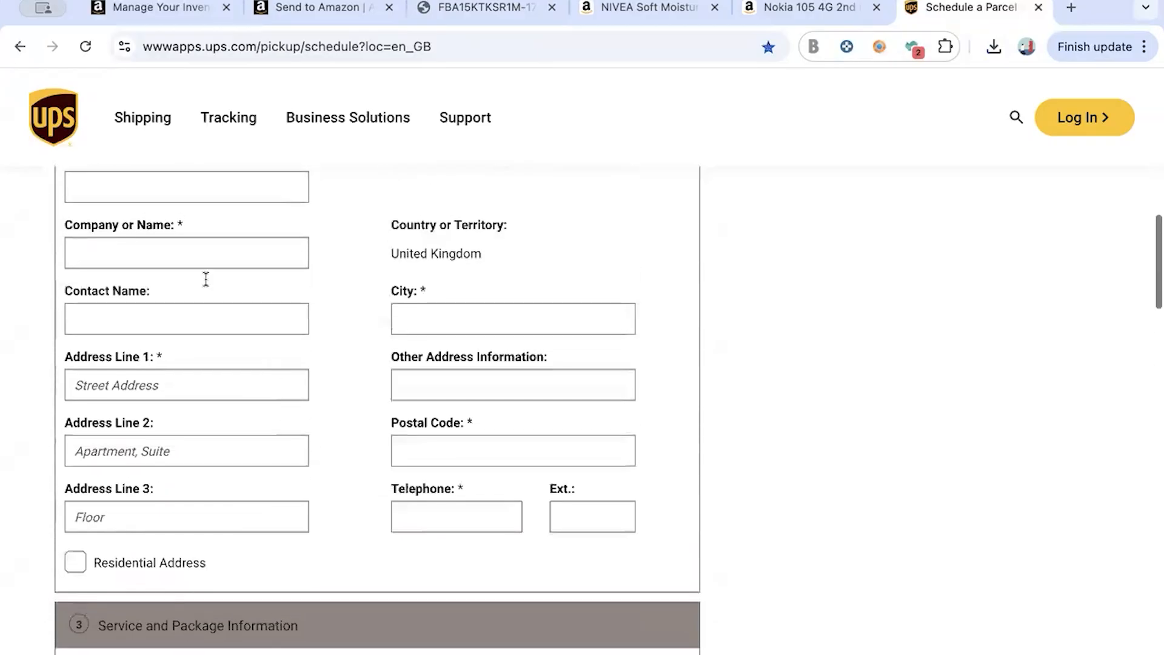
{"action": "scroll", "coordinate": [383, 359], "scroll_direction": "up", "scroll_amount": 2}
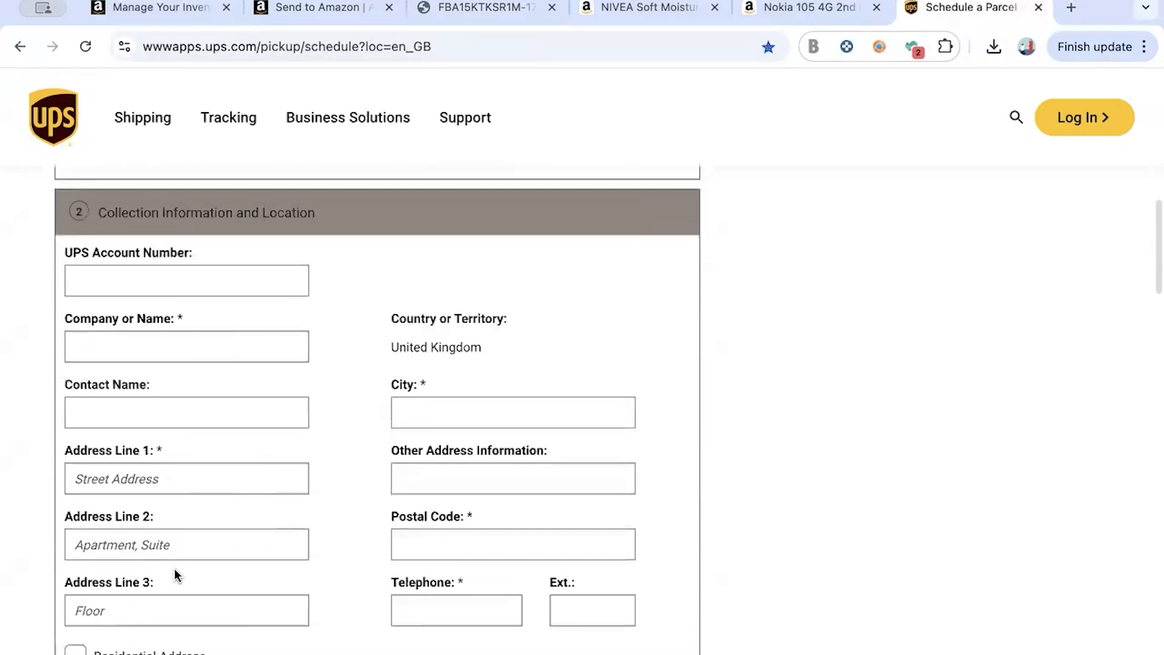
{"action": "scroll", "coordinate": [208, 277], "scroll_direction": "down", "scroll_amount": 14}
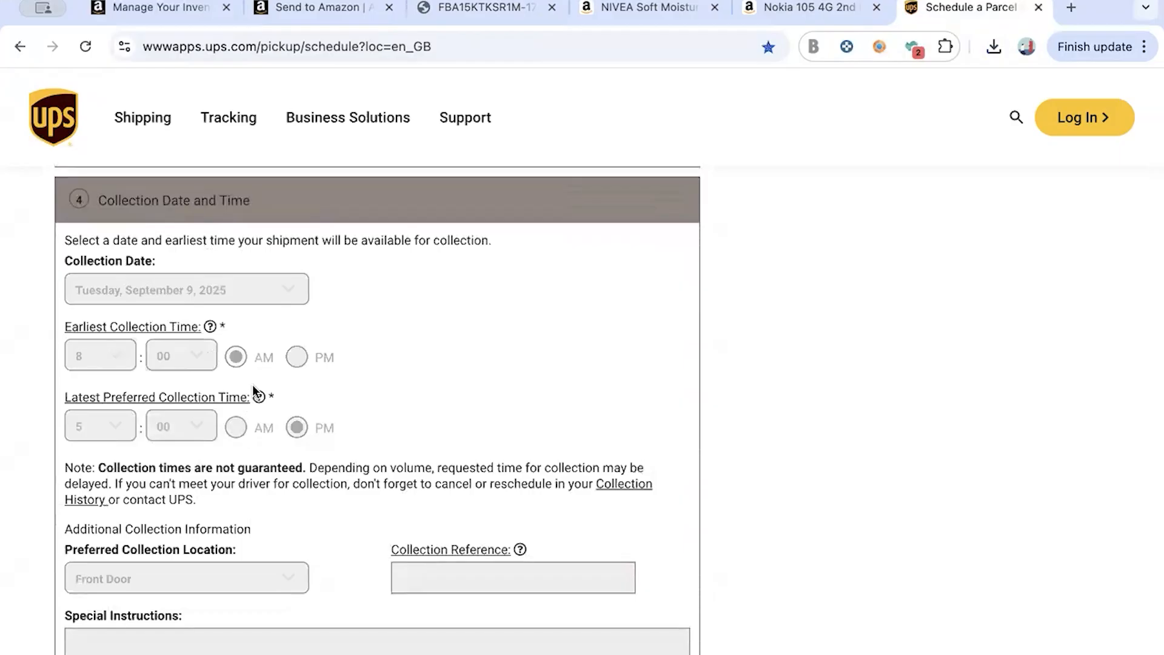
{"action": "scroll", "coordinate": [297, 327], "scroll_direction": "up", "scroll_amount": 20}
{"action": "scroll", "coordinate": [297, 327], "scroll_direction": "down", "scroll_amount": 3}
{"action": "scroll", "coordinate": [297, 330], "scroll_direction": "up", "scroll_amount": 10}
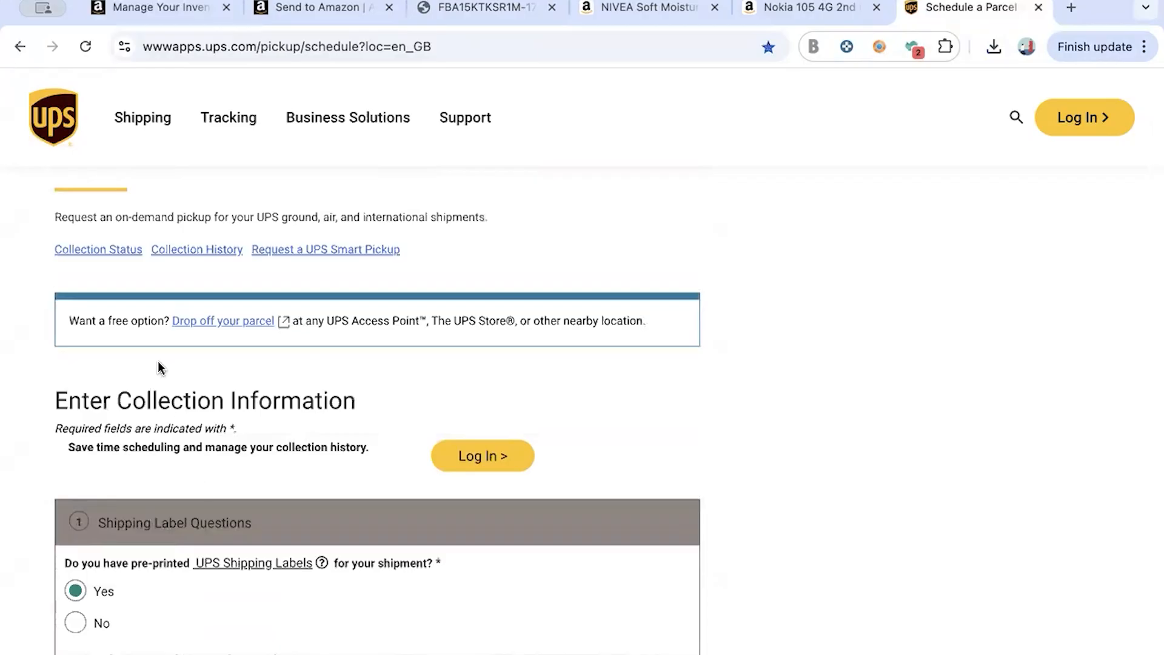
View the UPS parcel drop-off location finder, close it, and return to the shipping label questions
{"action": "left_click", "coordinate": [207, 323]}
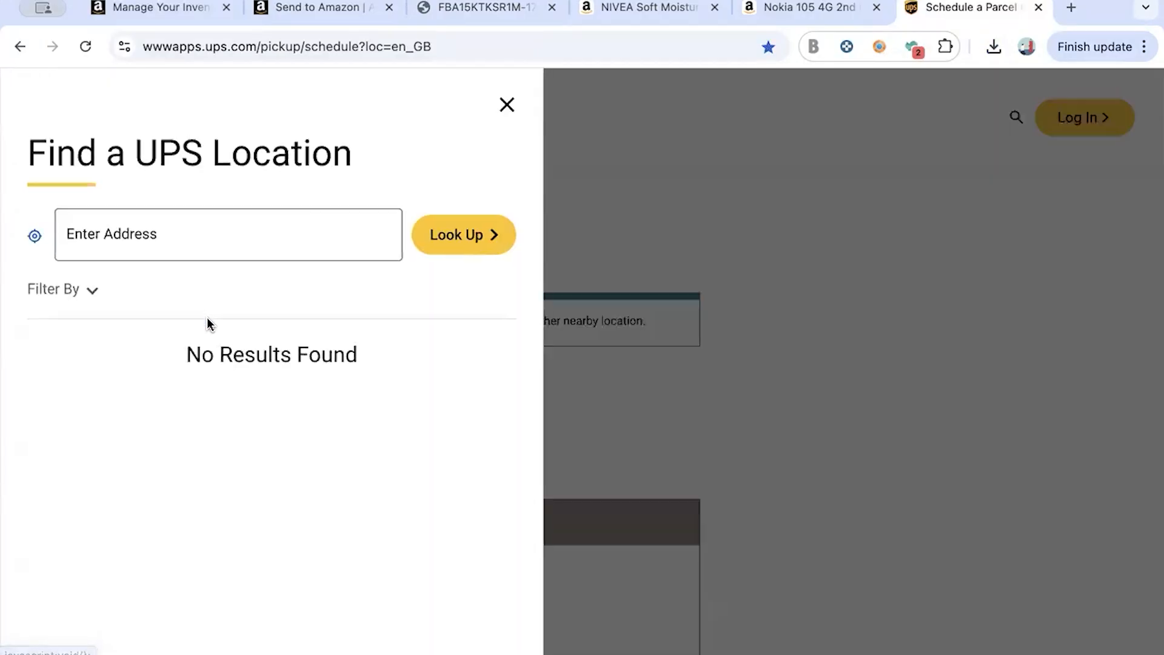
{"action": "left_click", "coordinate": [510, 108]}
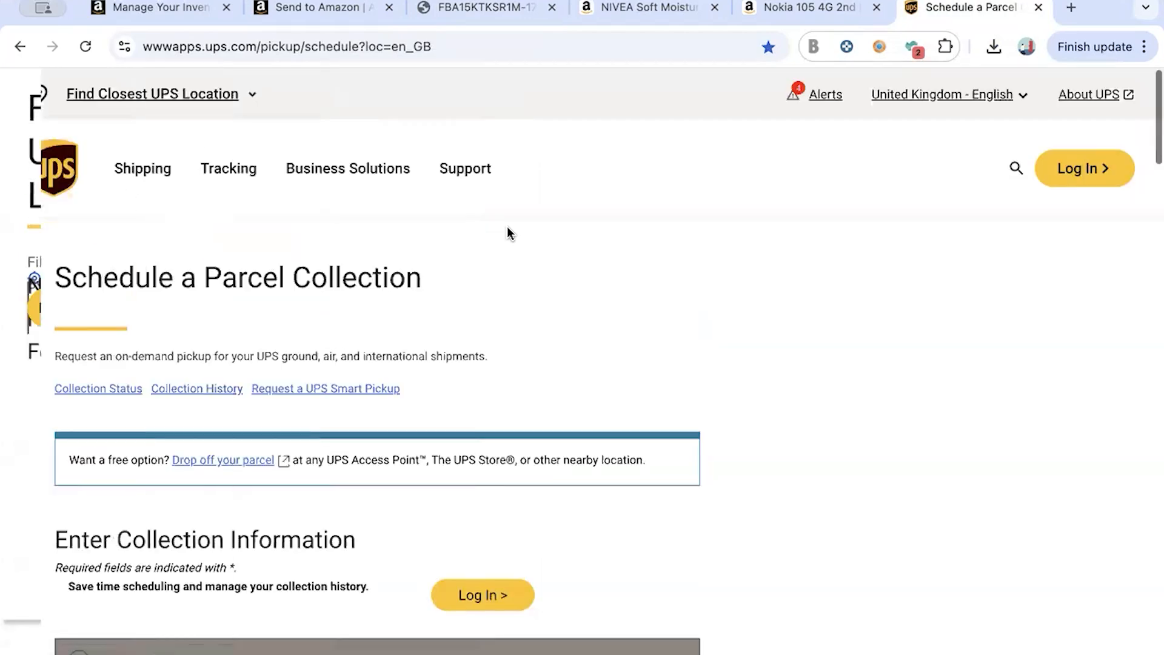
{"action": "scroll", "coordinate": [478, 326], "scroll_direction": "down", "scroll_amount": 6}
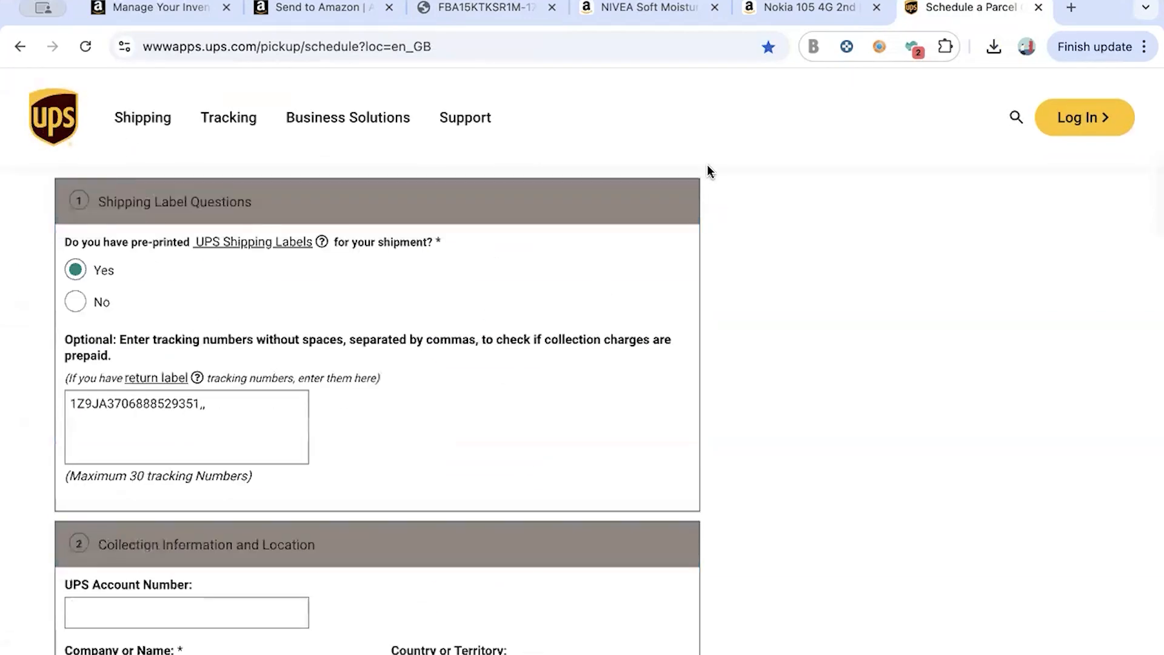
Return to the Send to Amazon workflow and cancel its shipments and charges, confirming that the generated labels will be destroyed
{"action": "left_click", "coordinate": [315, 10]}
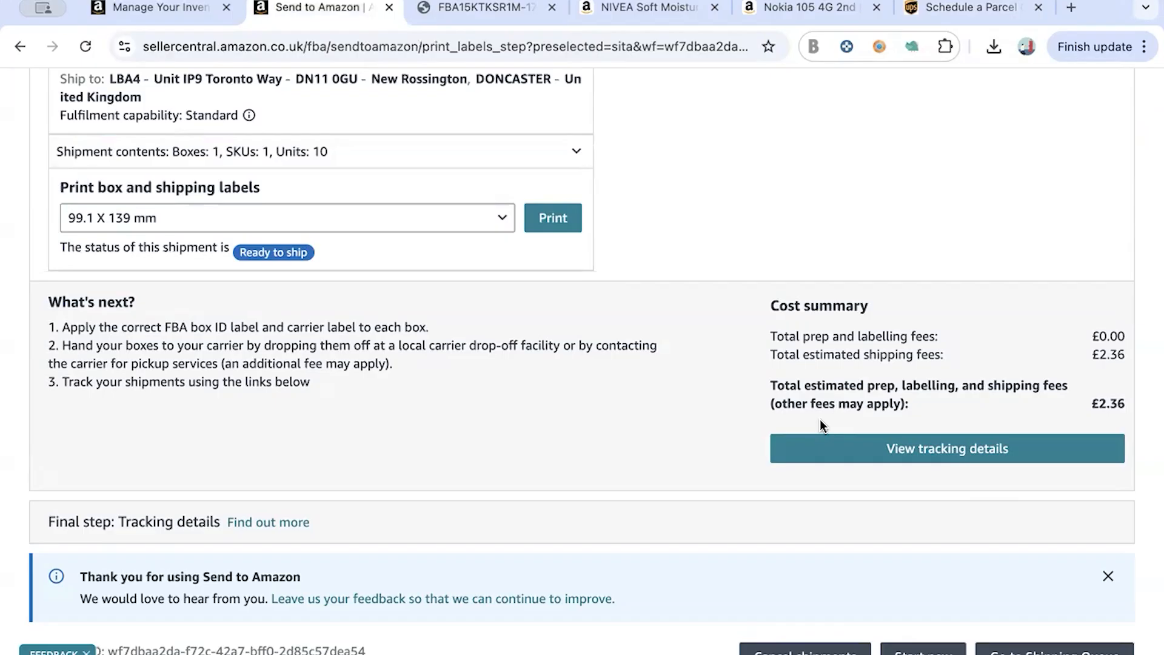
{"action": "scroll", "coordinate": [819, 419], "scroll_direction": "down", "scroll_amount": 2}
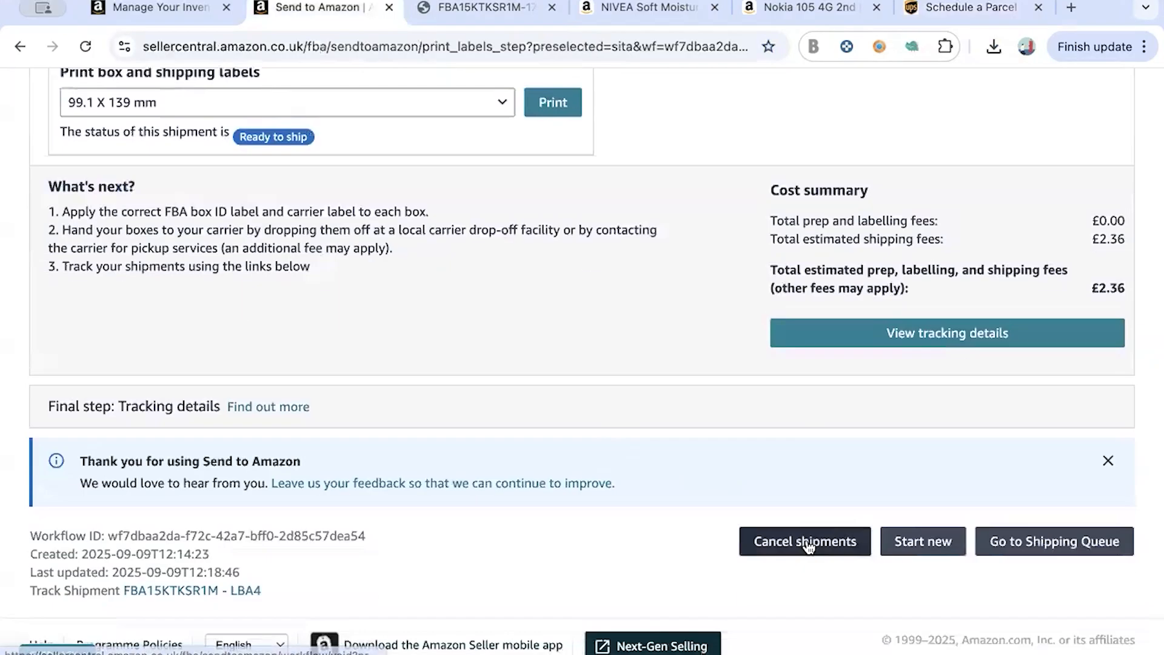
{"action": "left_click", "coordinate": [806, 544]}
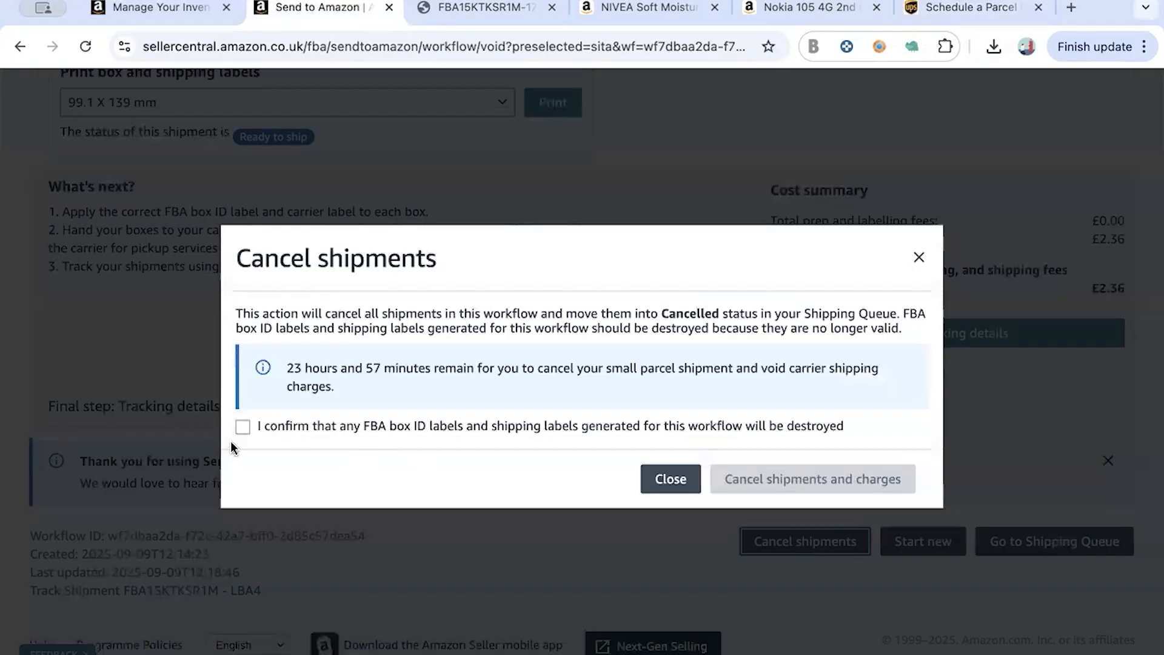
{"action": "left_click", "coordinate": [242, 427]}
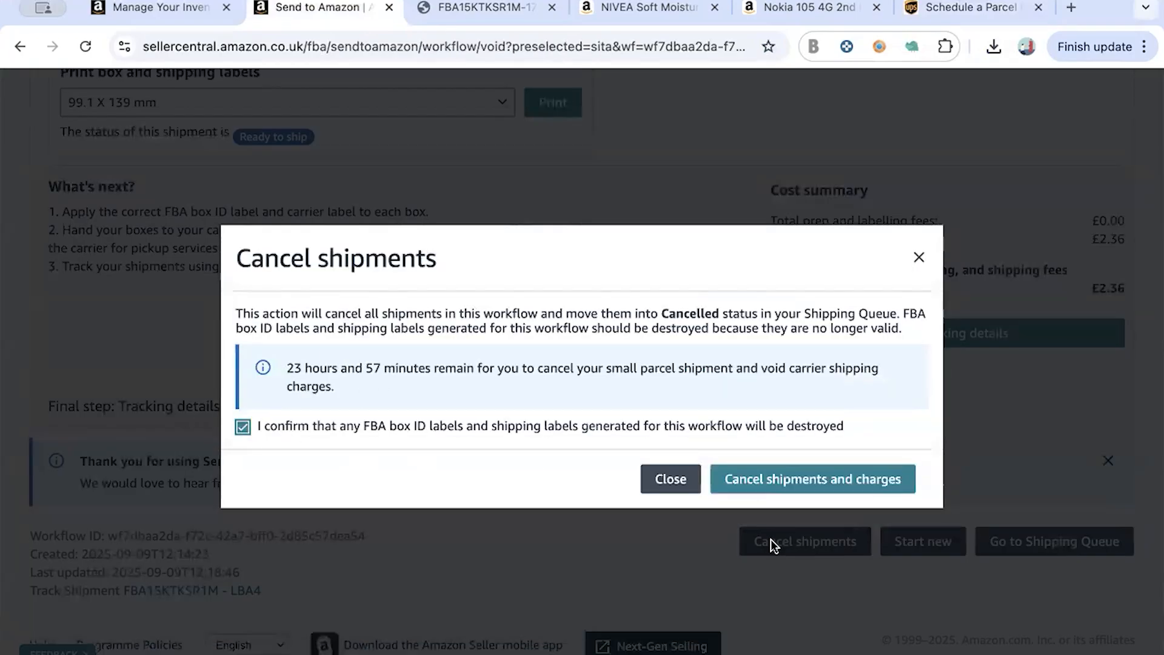
{"action": "left_click", "coordinate": [802, 488]}
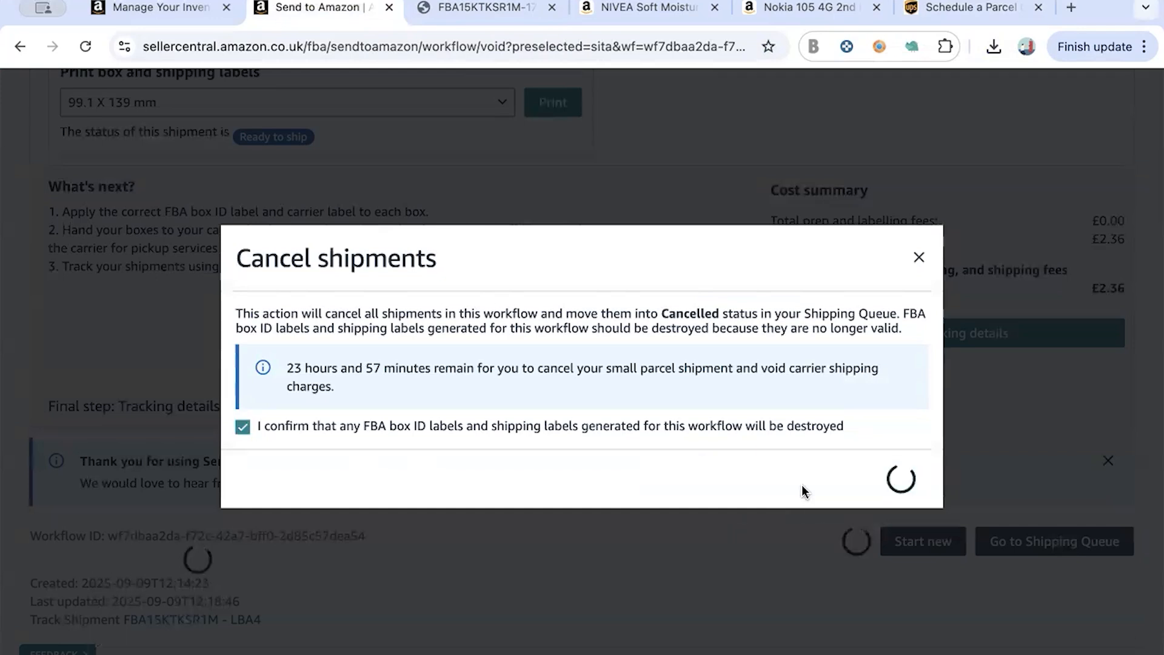